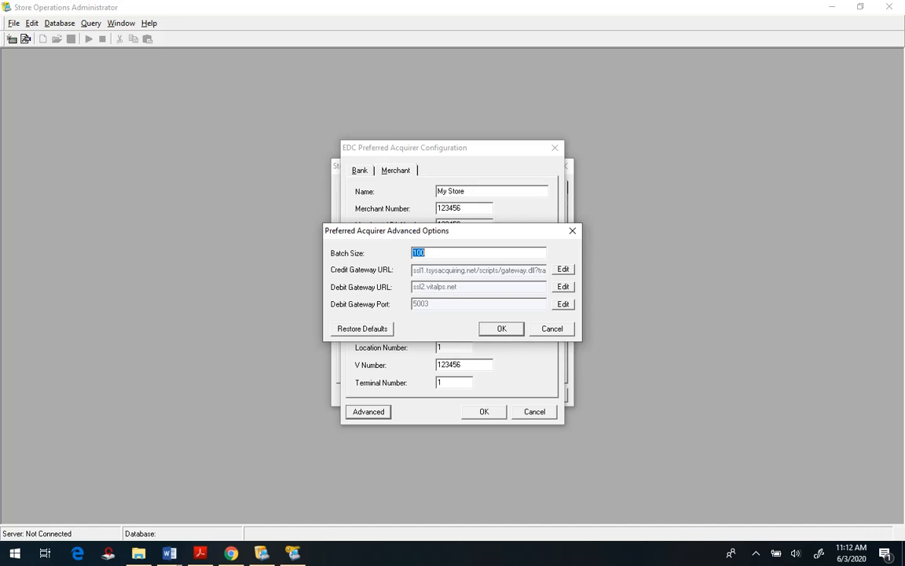
- Close the Preferred Acquirer settings and set the EDC configuration to not use electronic draft capture software
{"action": "key", "text": "Return"}
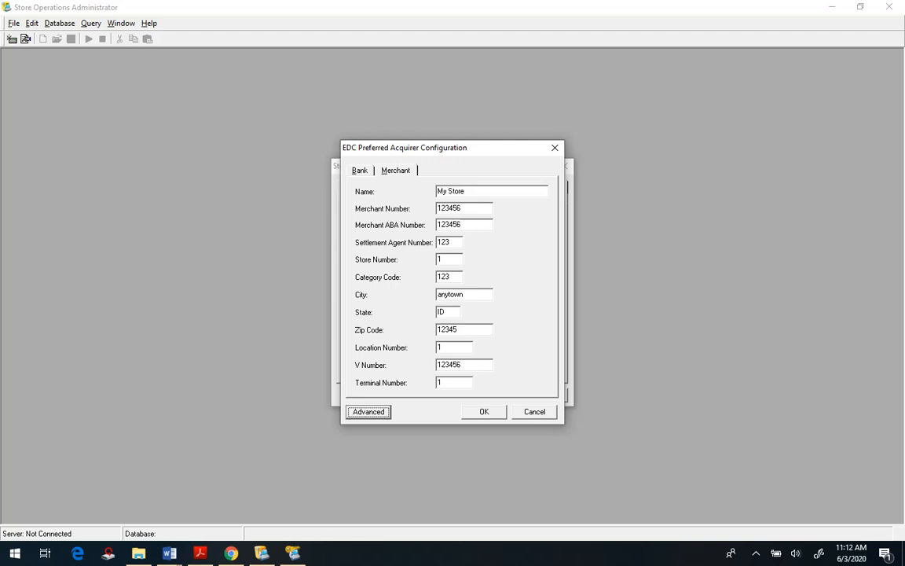
{"action": "left_click", "coordinate": [534, 412]}
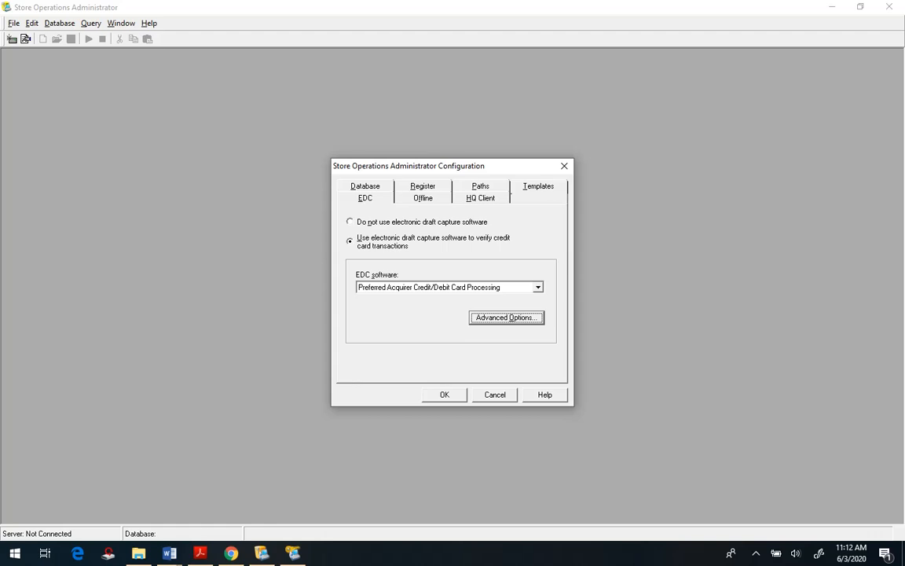
{"action": "left_click", "coordinate": [351, 222]}
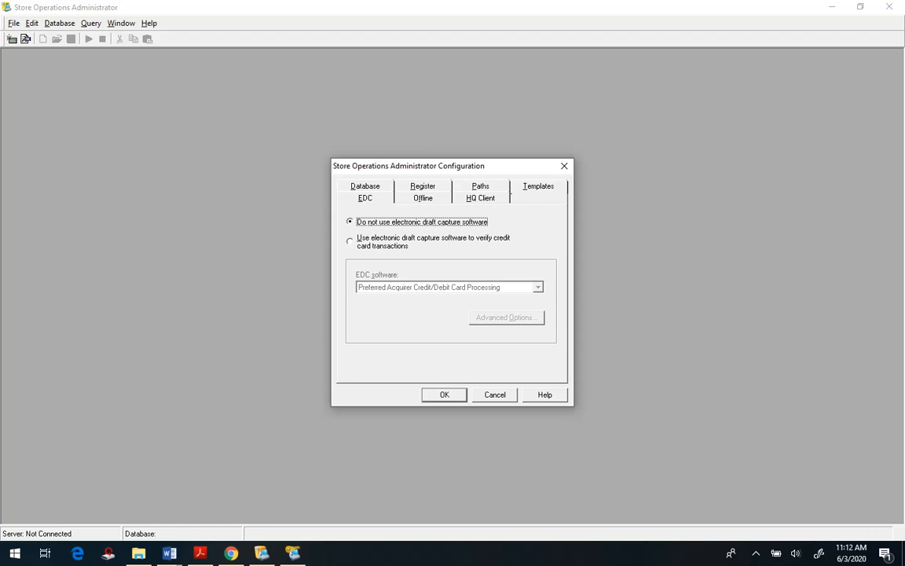
{"action": "key", "text": "Return"}
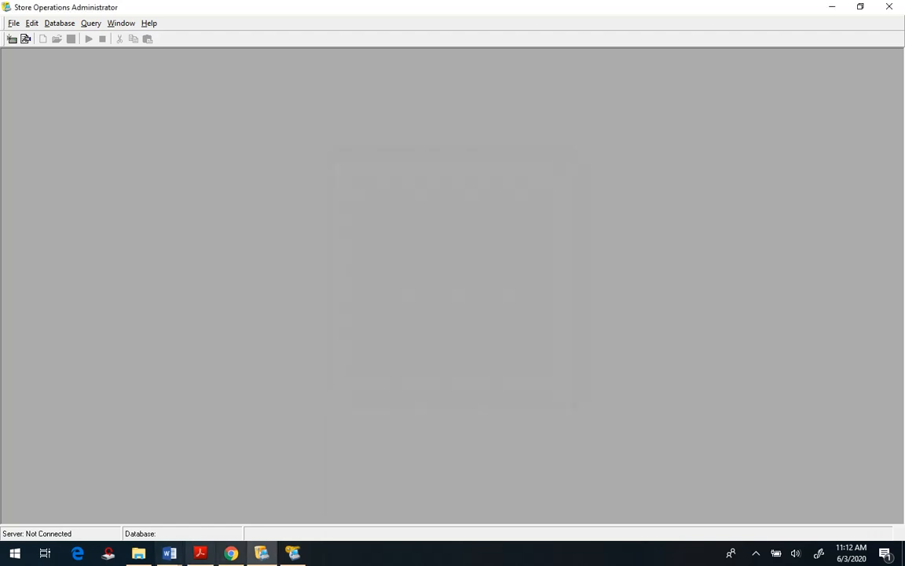
- Switch to Store Operations Manager and turn off verification via EDC for the Credit Card tender type, accepting the notices
{"action": "left_click", "coordinate": [260, 554]}
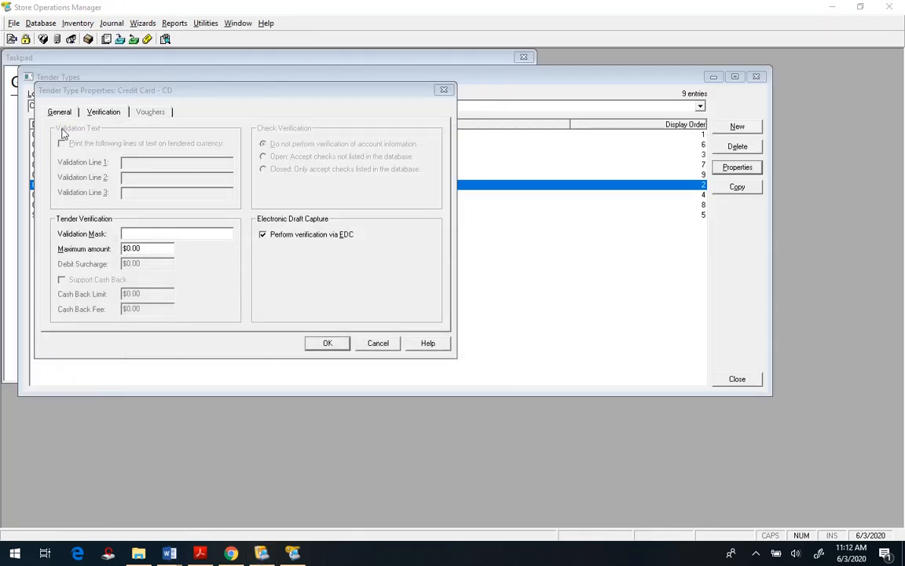
{"action": "left_click", "coordinate": [379, 343]}
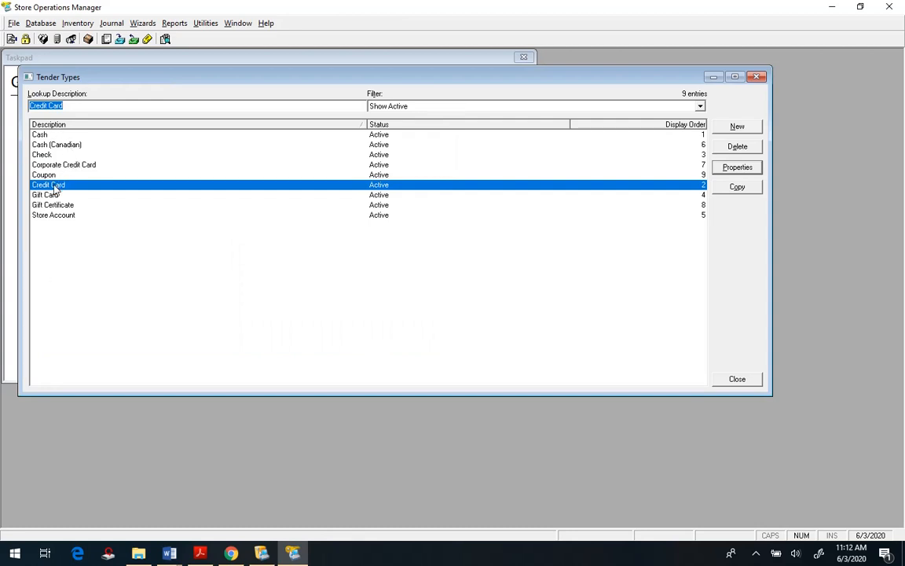
{"action": "left_click", "coordinate": [57, 186]}
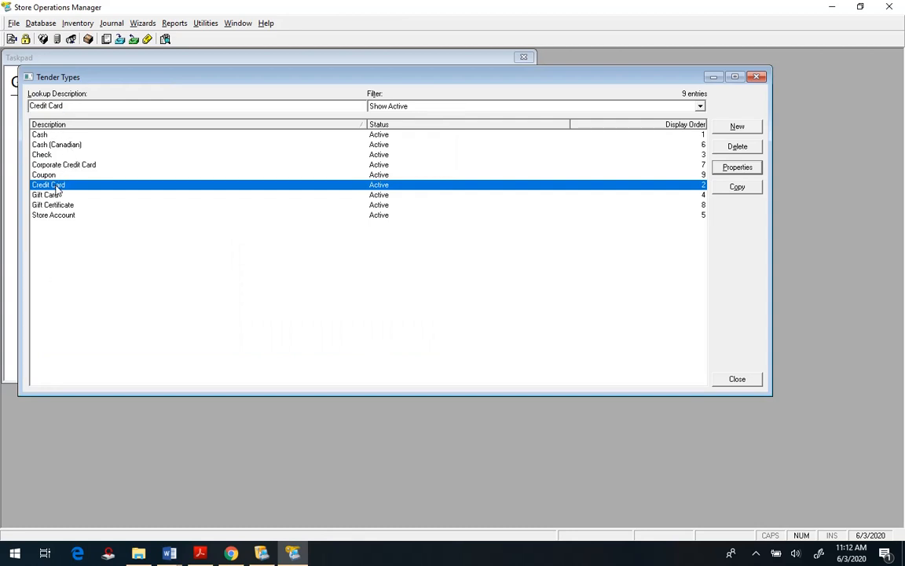
{"action": "left_click", "coordinate": [730, 171]}
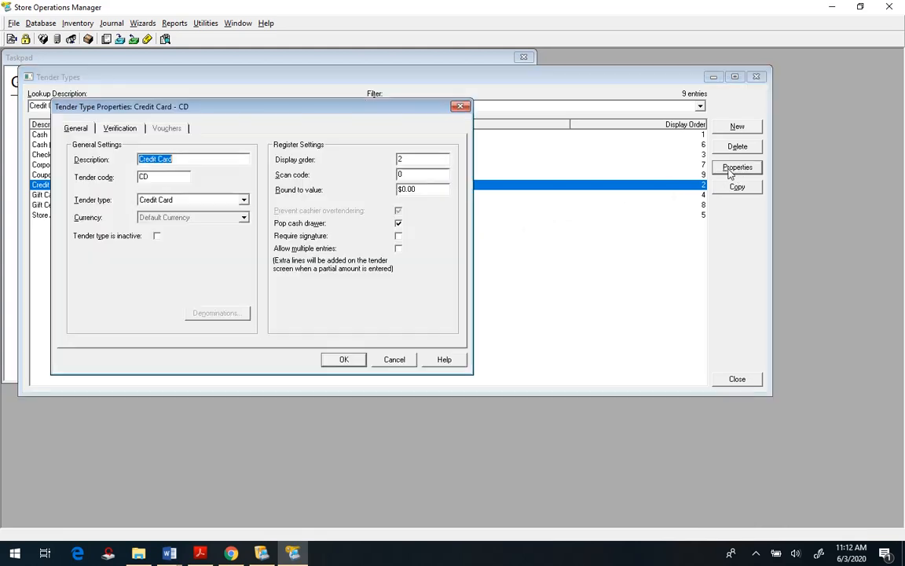
{"action": "left_click", "coordinate": [127, 130]}
{"action": "left_click", "coordinate": [280, 252]}
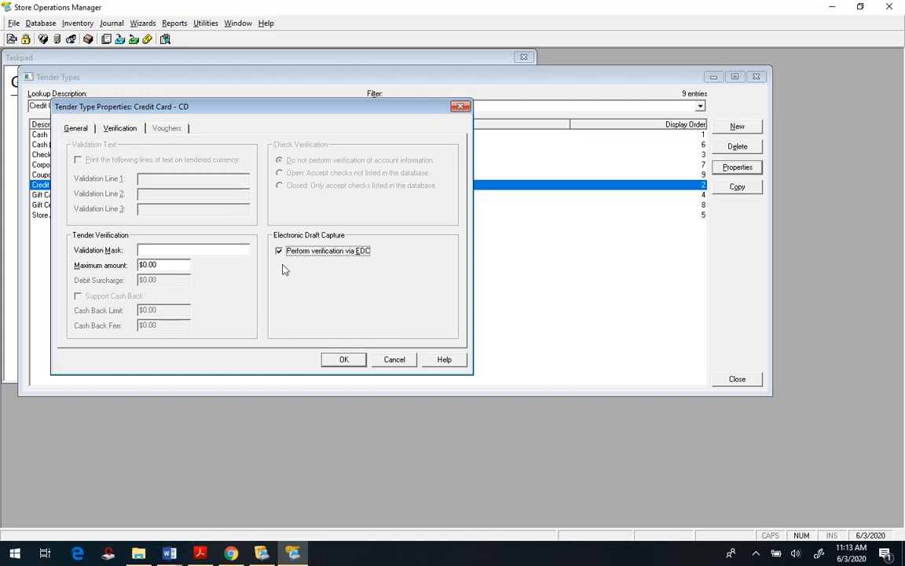
{"action": "left_click", "coordinate": [279, 252]}
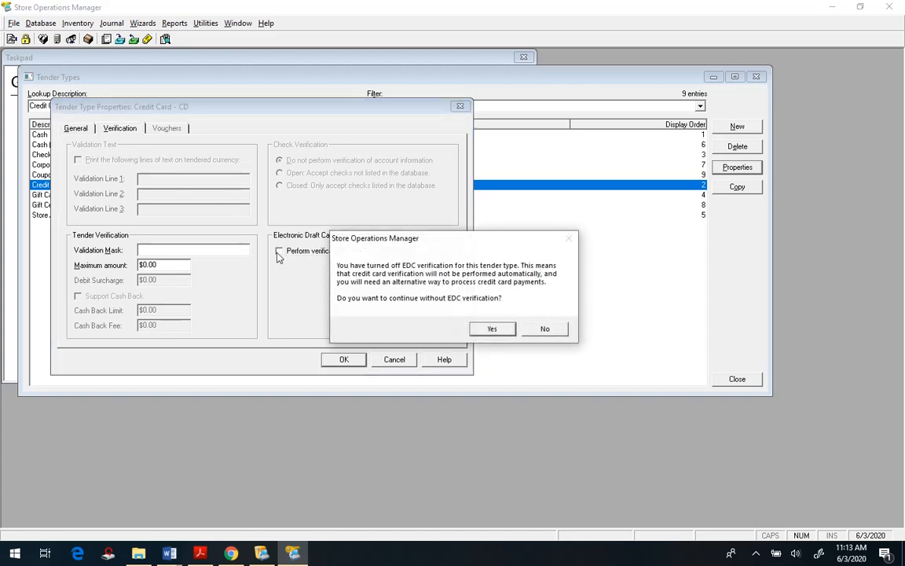
{"action": "left_click", "coordinate": [493, 328]}
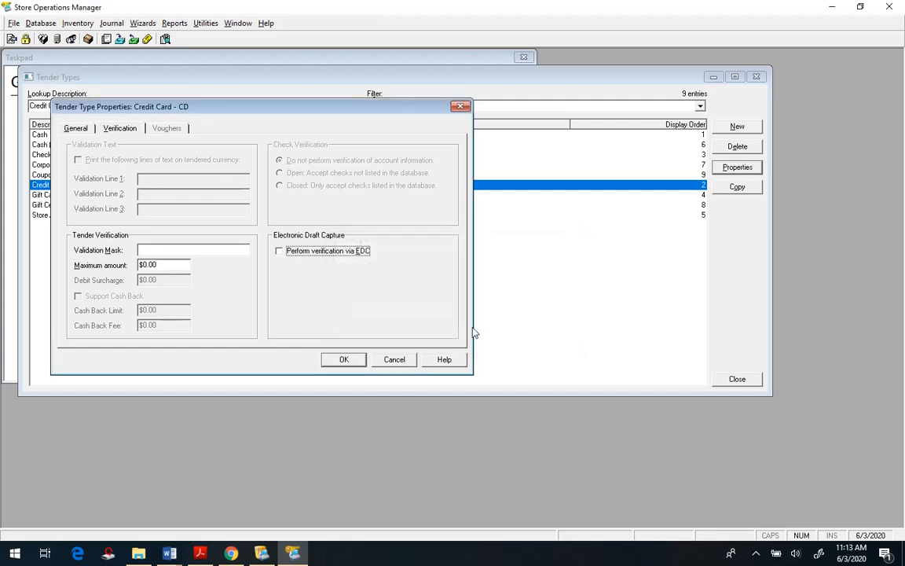
{"action": "left_click", "coordinate": [331, 361]}
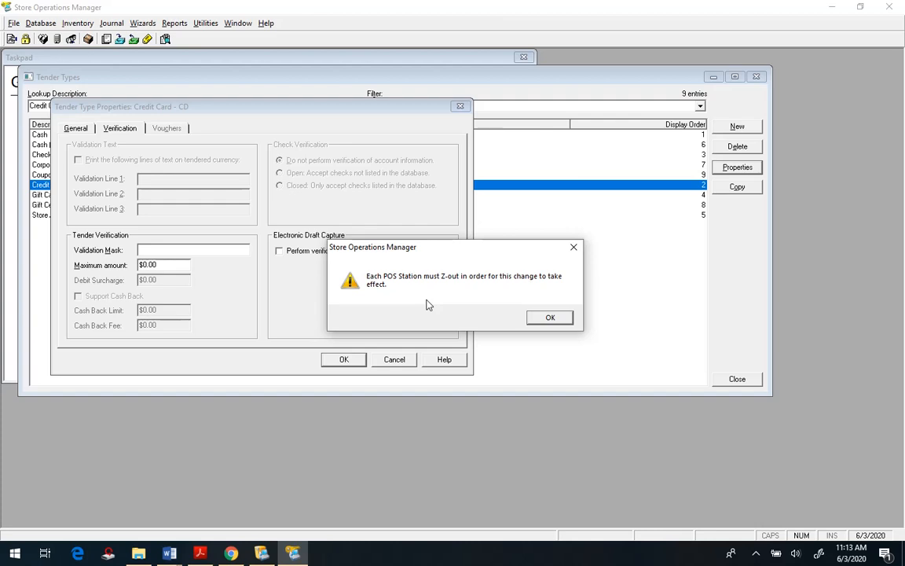
{"action": "left_click", "coordinate": [547, 320]}
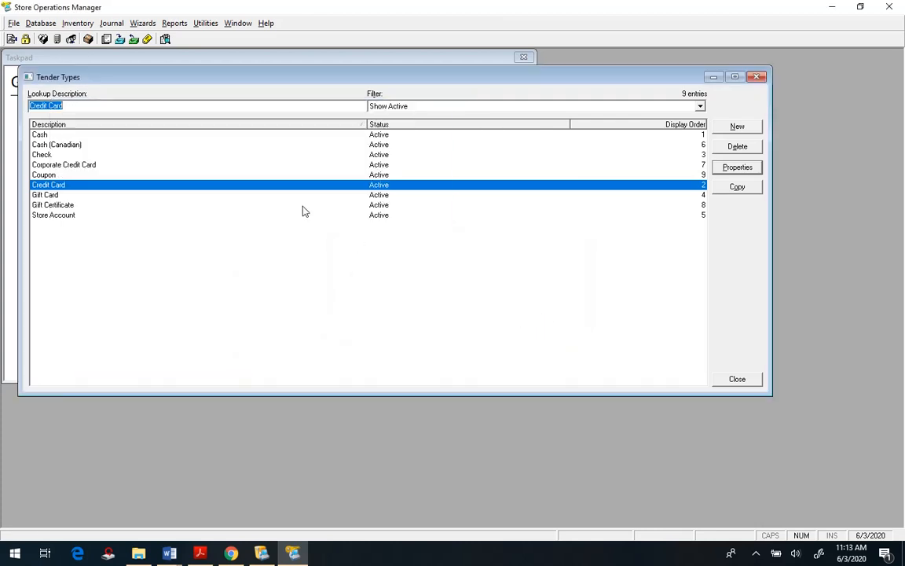
- Change the Credit Card tender type's description to "Stand Alone Payment term" and save it, accepting the notice
{"action": "left_click", "coordinate": [726, 168]}
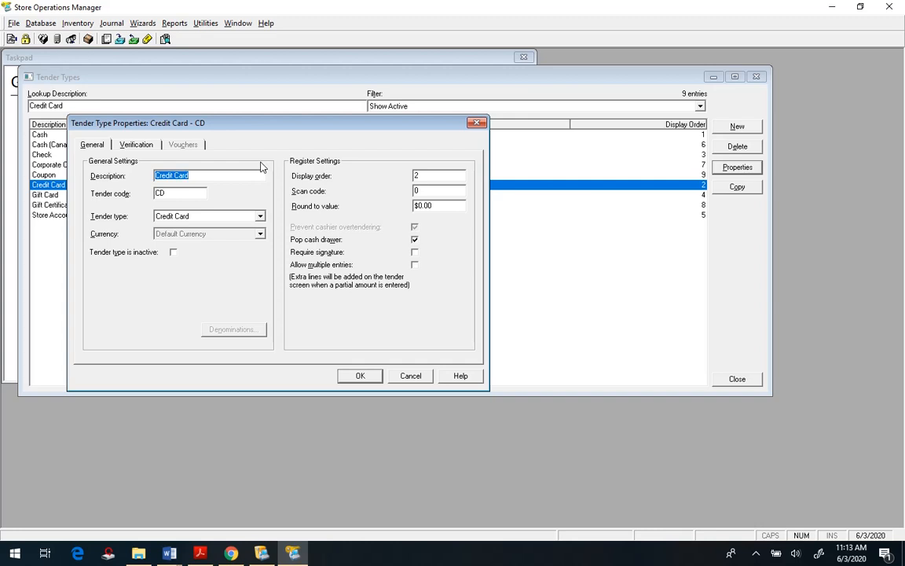
{"action": "type", "text": "Sqaure Device"}
{"action": "key", "text": "BackSpace"}
{"action": "key", "text": "BackSpace"}
{"action": "key", "text": "BackSpace"}
{"action": "key", "text": "BackSpace"}
{"action": "key", "text": "BackSpace"}
{"action": "key", "text": "BackSpace"}
{"action": "key", "text": "BackSpace"}
{"action": "key", "text": "BackSpace"}
{"action": "key", "text": "BackSpace"}
{"action": "key", "text": "BackSpace"}
{"action": "key", "text": "BackSpace"}
{"action": "type", "text": "uare Devce"}
{"action": "key", "text": "BackSpace"}
{"action": "key", "text": "BackSpace"}
{"action": "key", "text": "BackSpace"}
{"action": "key", "text": "BackSpace"}
{"action": "key", "text": "BackSpace"}
{"action": "key", "text": "BackSpace"}
{"action": "key", "text": "BackSpace"}
{"action": "key", "text": "BackSpace"}
{"action": "key", "text": "BackSpace"}
{"action": "key", "text": "BackSpace"}
{"action": "key", "text": "BackSpace"}
{"action": "type", "text": "tand Alone Payment te"}
{"action": "key", "text": "BackSpace"}
{"action": "key", "text": "BackSpace"}
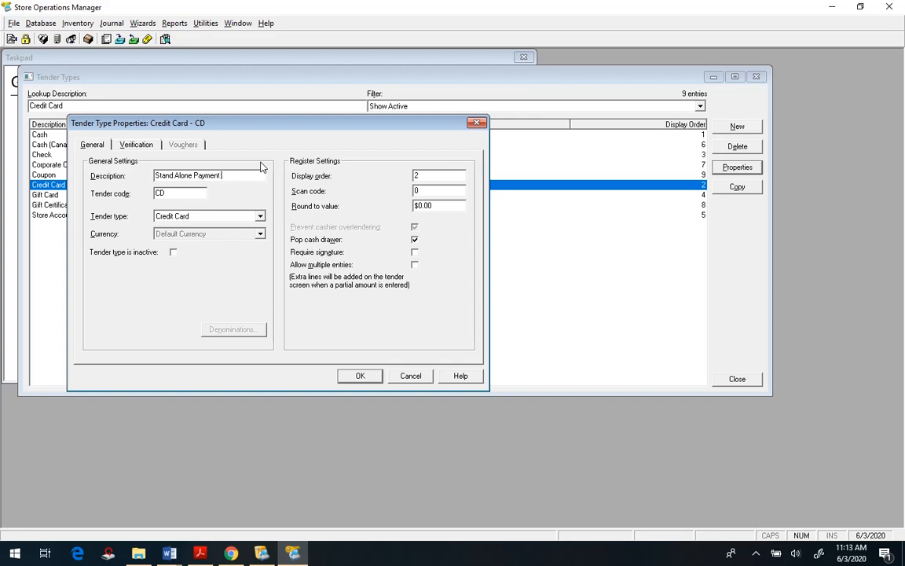
{"action": "type", "text": "term"}
{"action": "left_click", "coordinate": [360, 380]}
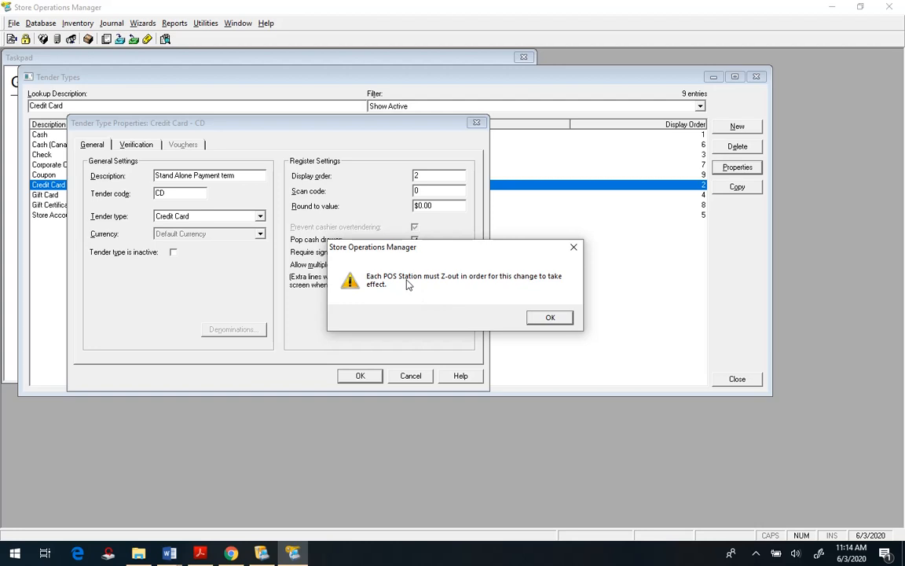
{"action": "left_click", "coordinate": [562, 318]}
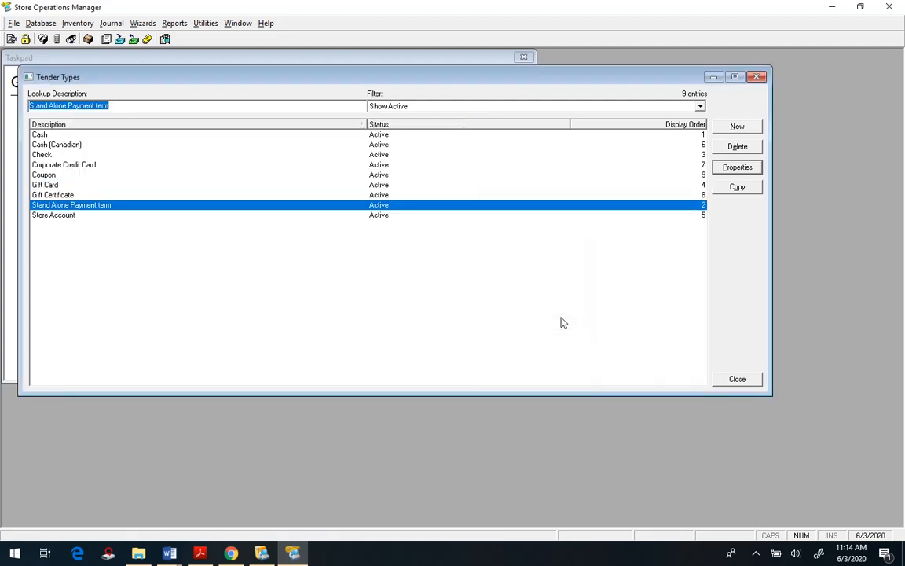